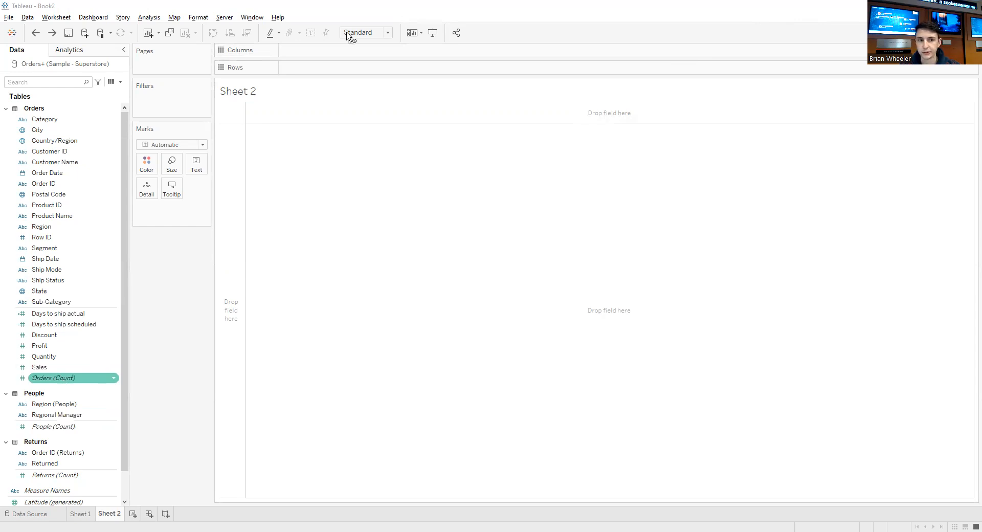
Step: Plot the count of Orders on rows against the year of Order Date on columns
drag(338, 78, 338, 71)
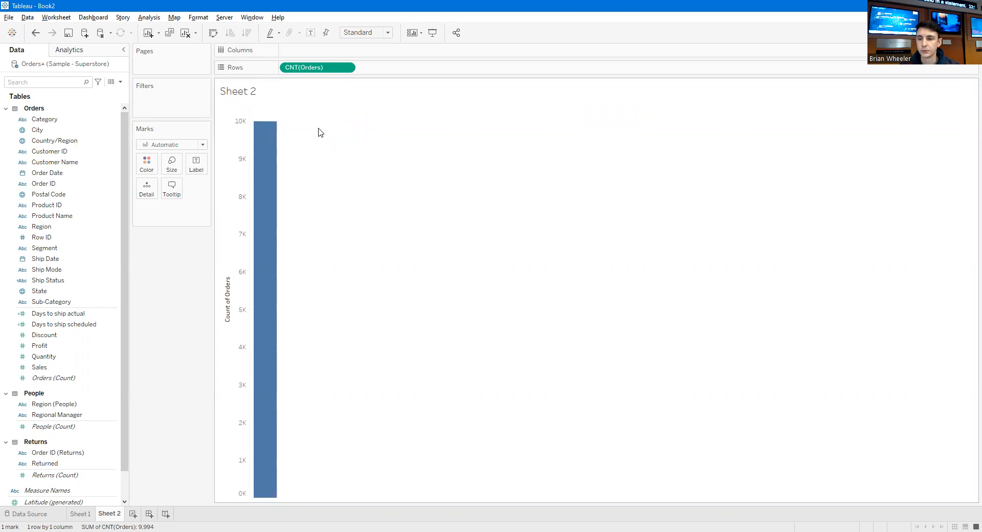
click(108, 174)
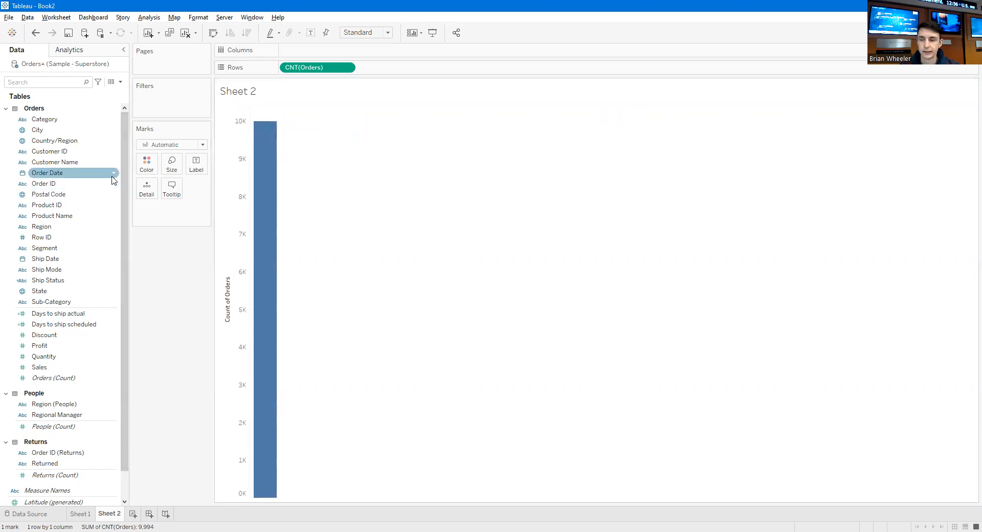
click(66, 173)
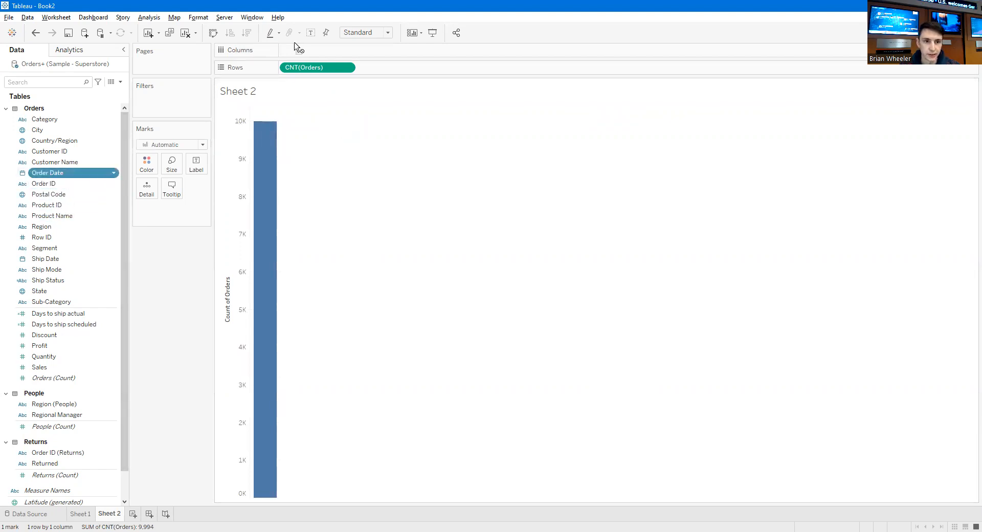
drag(316, 49, 316, 49)
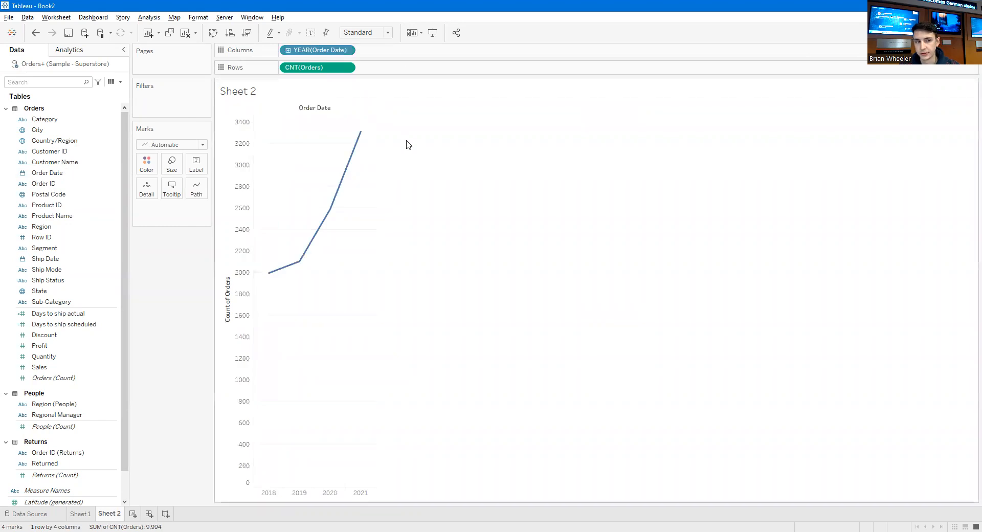
Step: Add a second Order Date to the columns after the year and set it to continuous Week Number
click(55, 185)
drag(51, 173, 409, 53)
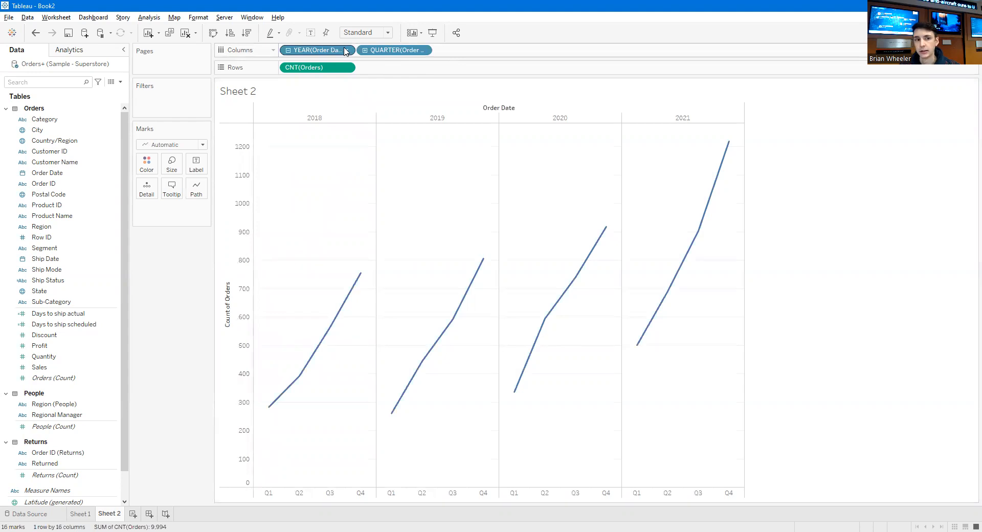
right_click(404, 50)
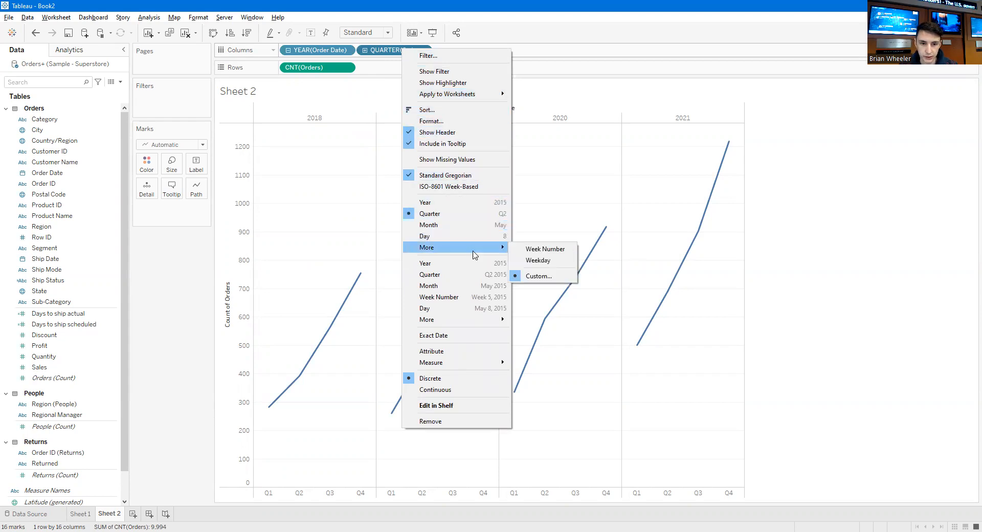
click(438, 296)
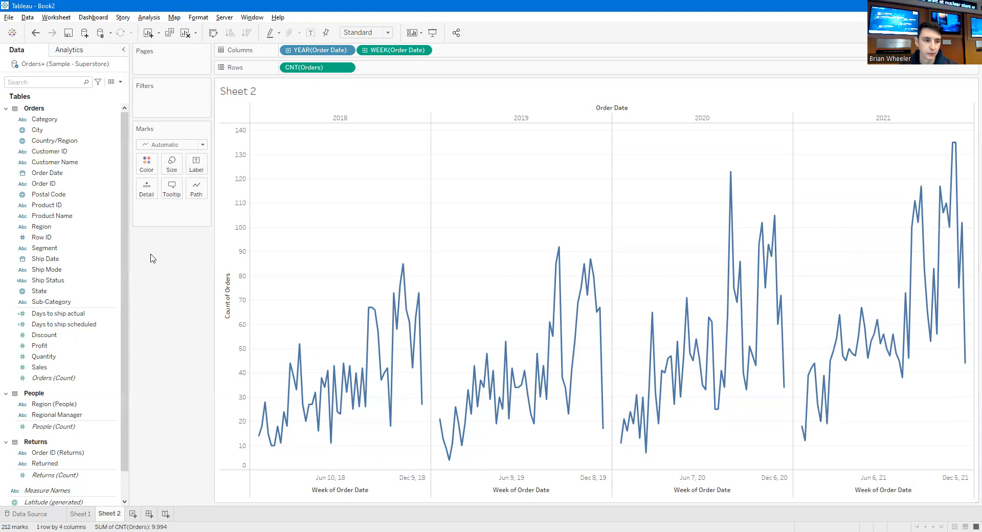
Step: Filter the sheet by Order Date years, keeping only 2021
click(73, 172)
drag(74, 169, 150, 111)
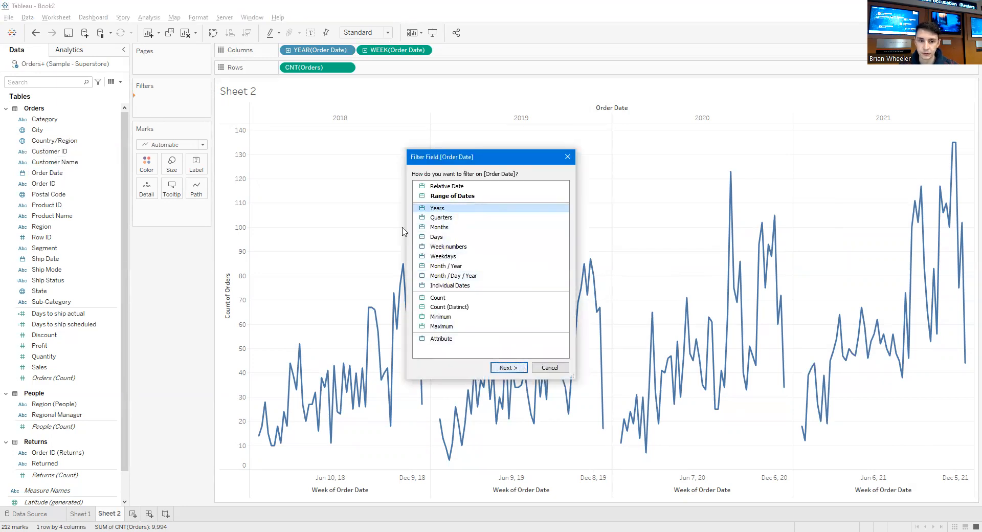
key(Return)
click(447, 298)
click(394, 217)
click(512, 404)
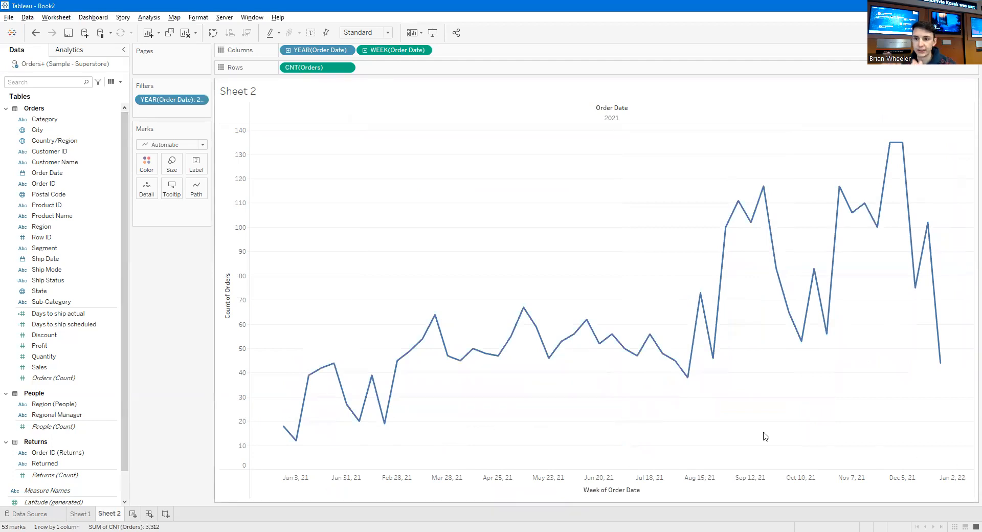
Step: Add an Order Date quarters filter that keeps only Q4
drag(51, 173, 177, 113)
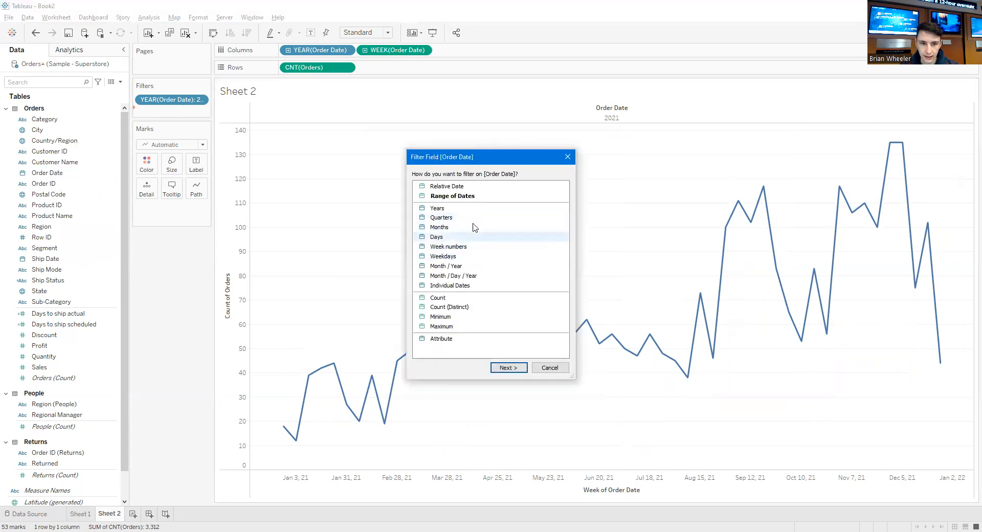
click(509, 372)
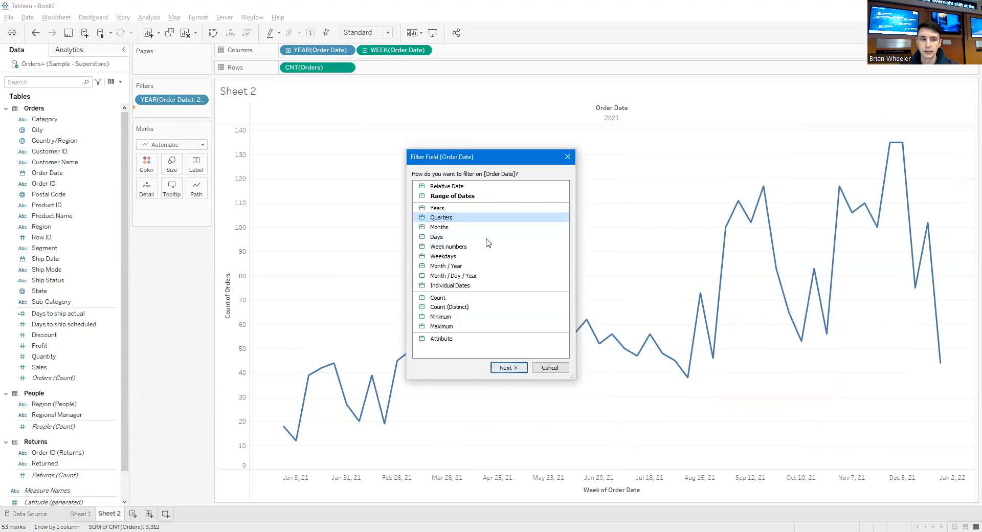
click(498, 403)
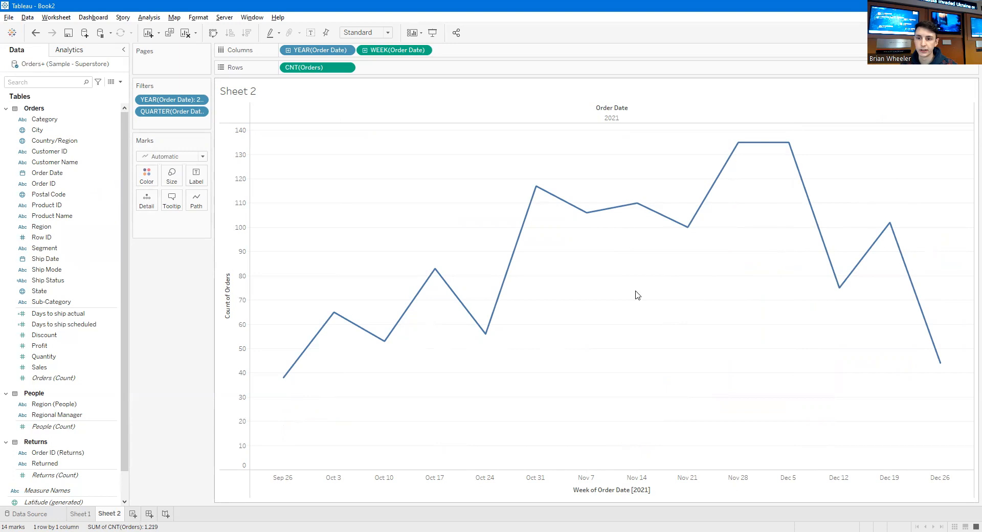
Step: Change the mark type to Area and colour the marks by Ship Status
mouse_move(509, 259)
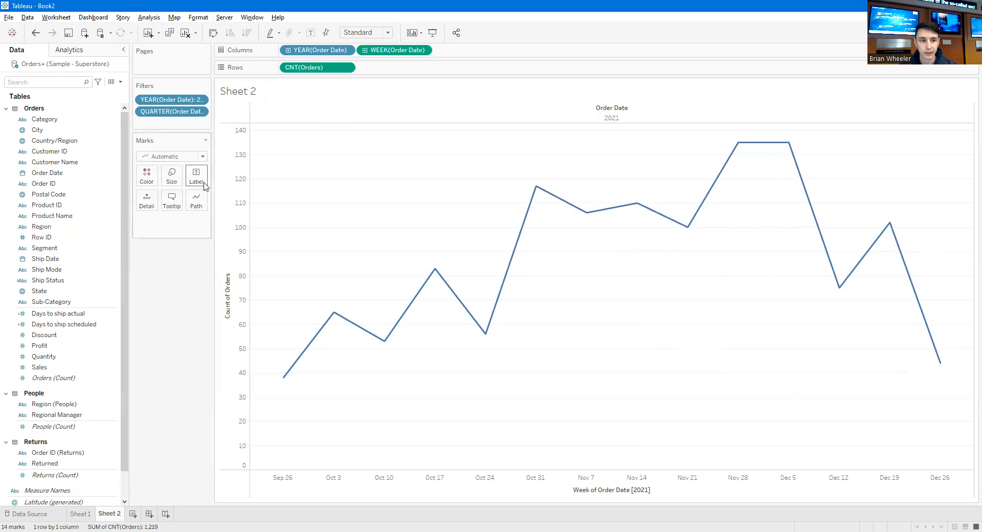
click(204, 157)
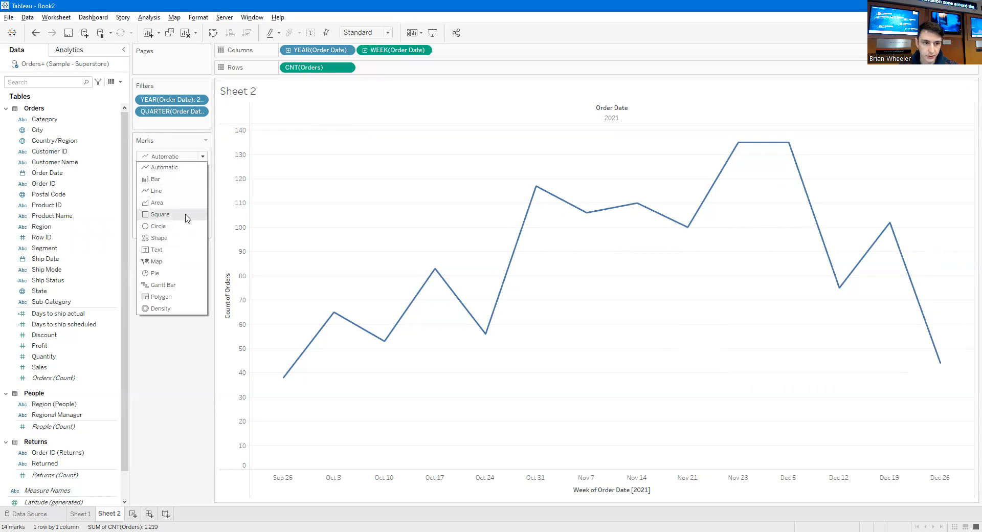
click(157, 202)
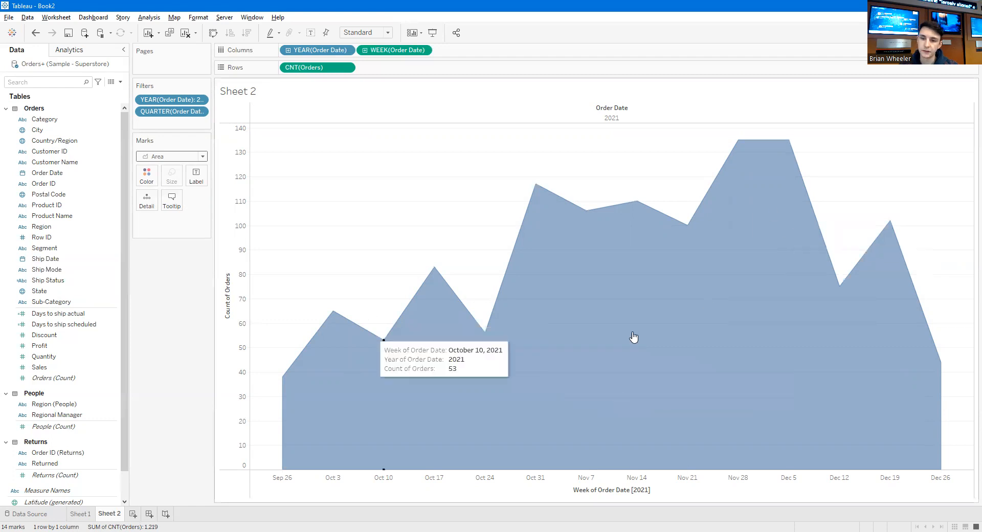
mouse_move(639, 304)
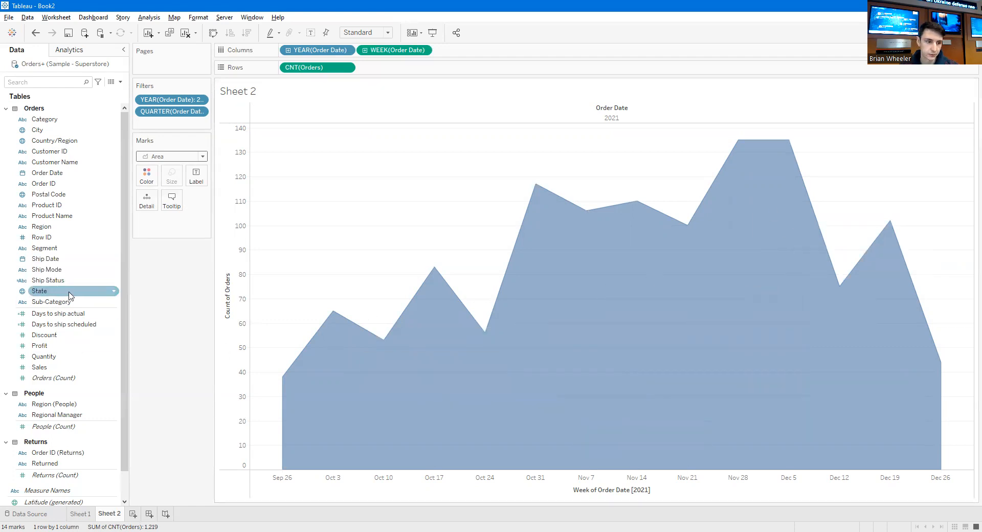
drag(49, 282, 148, 181)
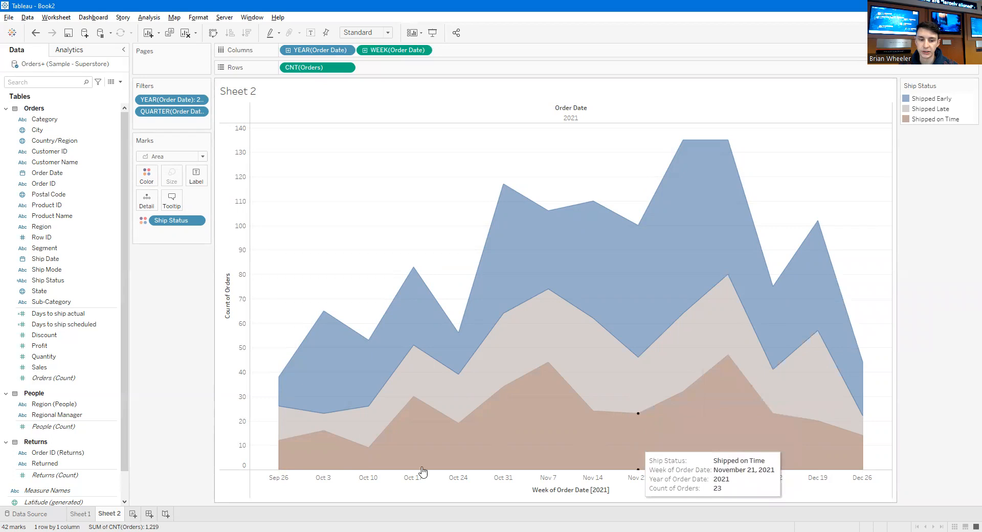
Step: Review the Ship Status treemap and its colour legend on Sheet 1, and return to Sheet 2
click(81, 513)
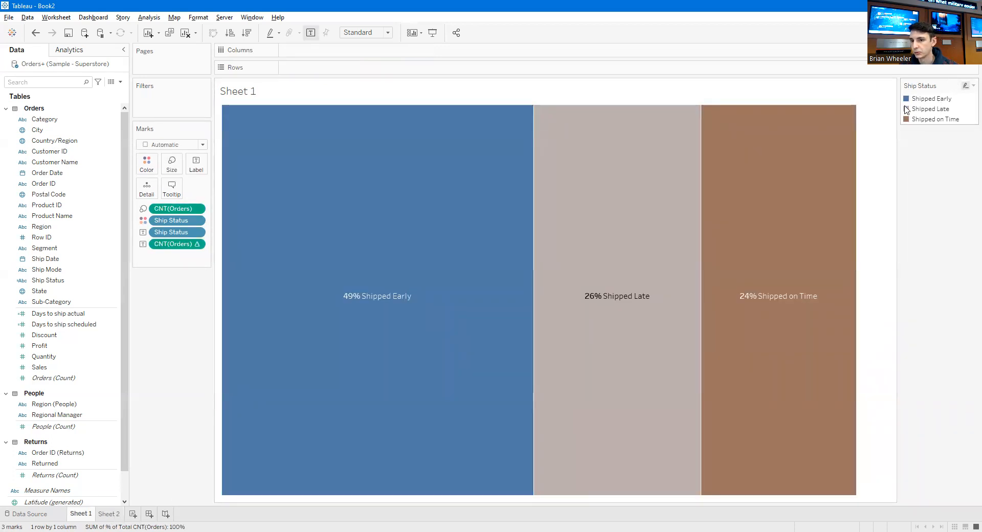
click(109, 513)
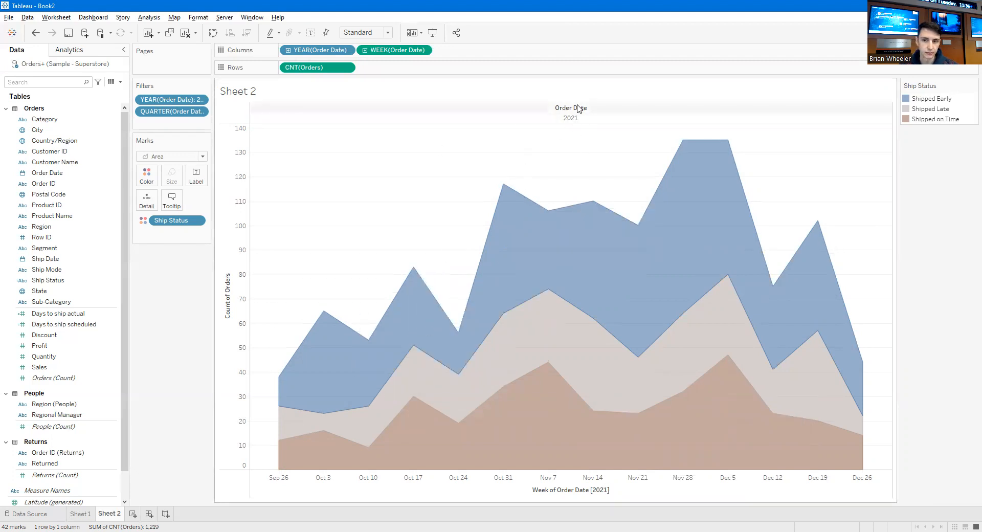
Step: Rename the vertical Count of Orders axis title to "Number of Shipments"
double_click(227, 298)
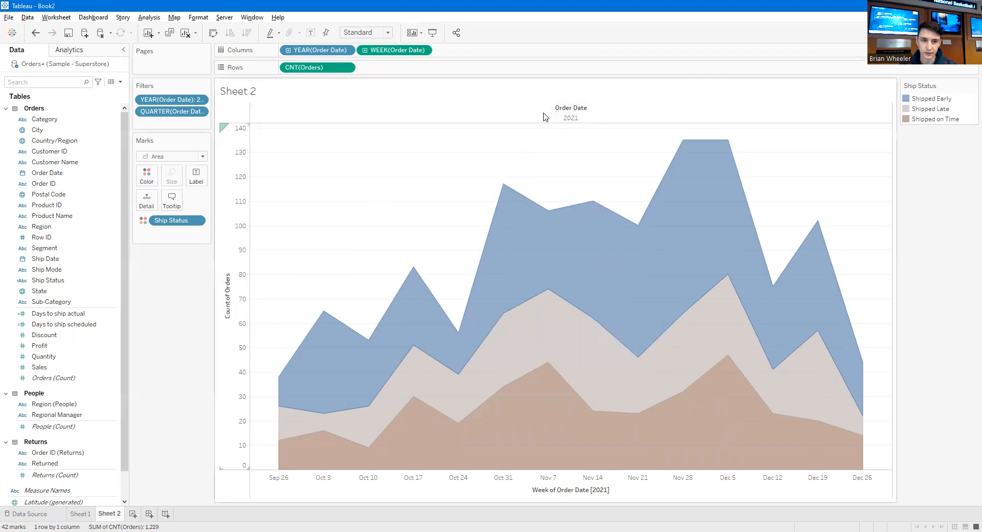
drag(600, 80, 694, 63)
click(477, 319)
drag(537, 318, 510, 318)
key(ctrl+a)
text(N)
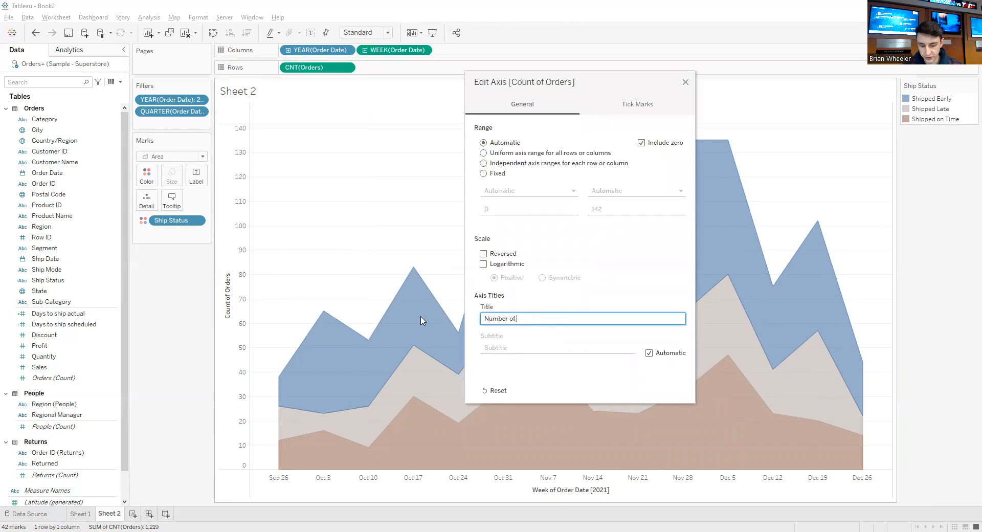
text(umber of Shipments)
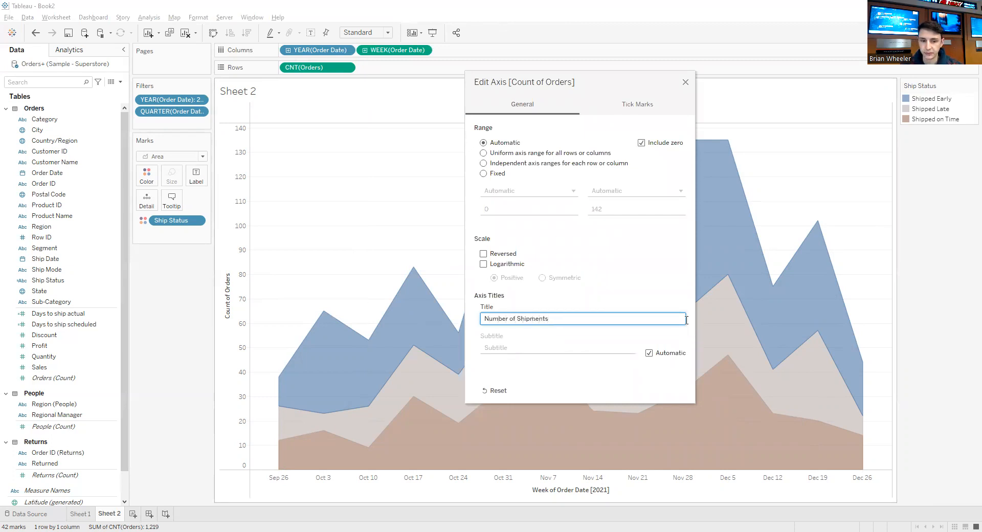
click(685, 82)
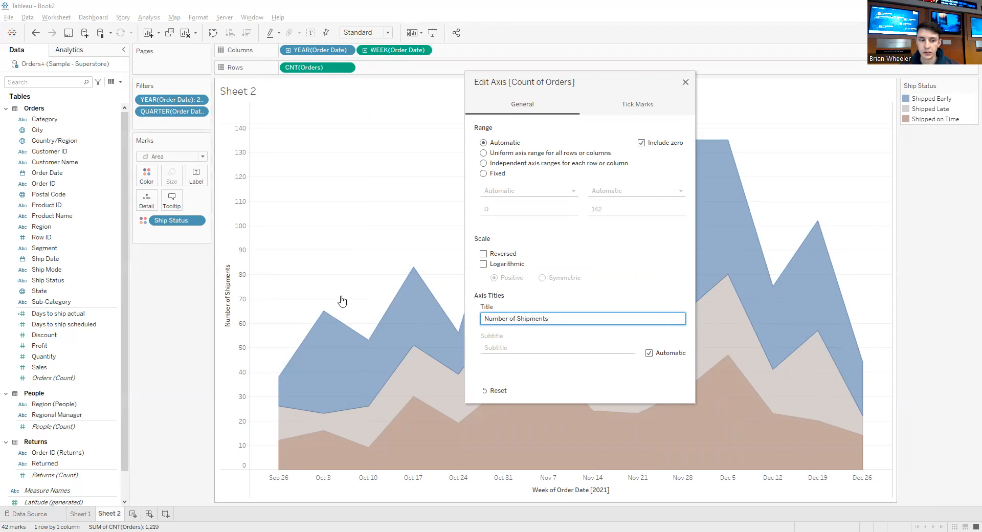
Step: Hide the Order Date column field label and the 2021 year header above the chart
right_click(569, 108)
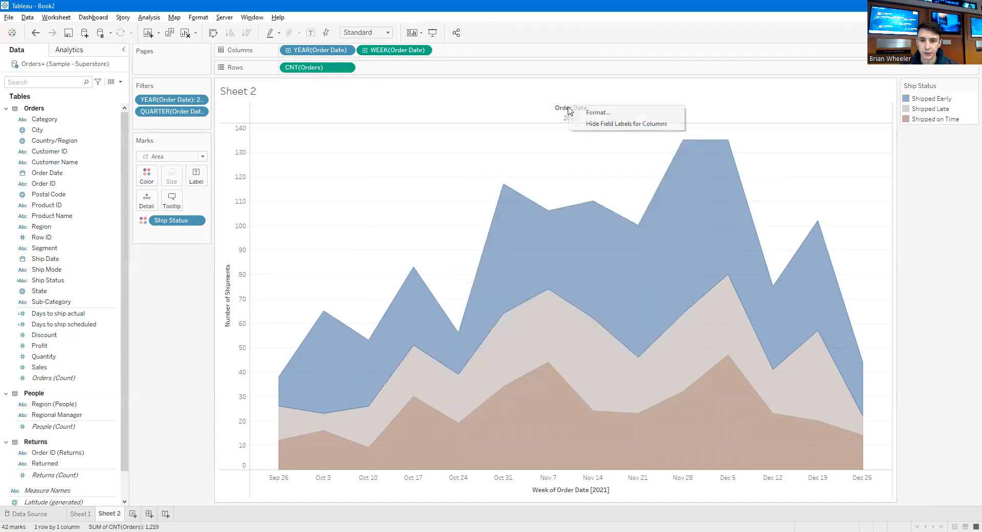
click(621, 125)
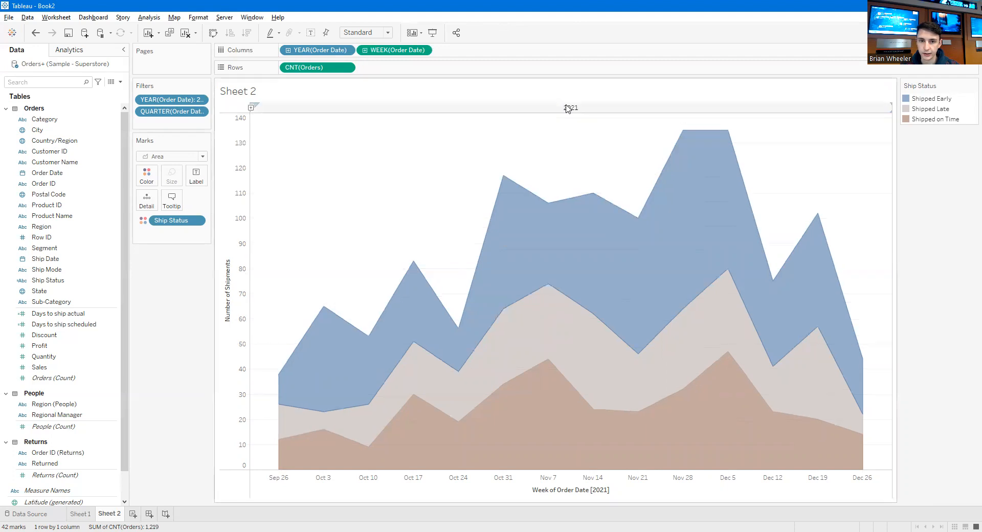
right_click(569, 108)
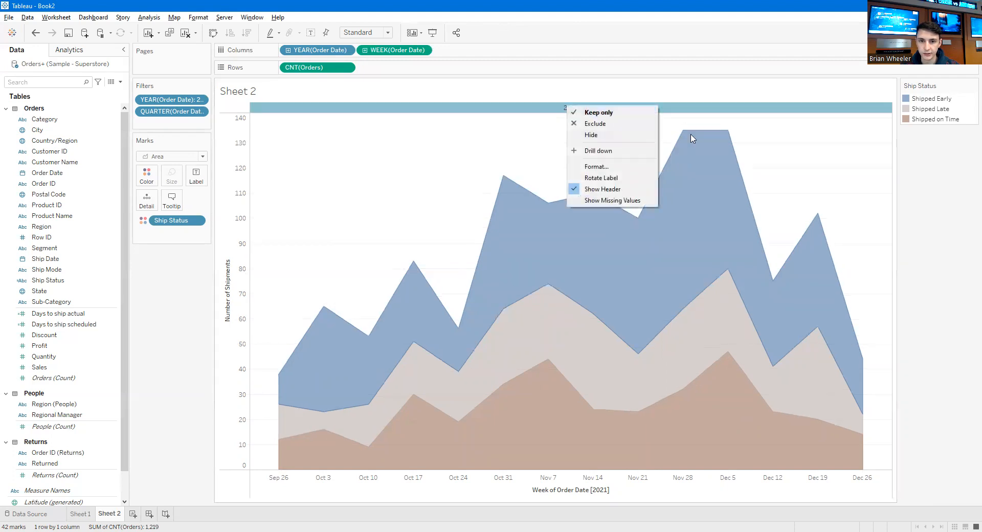
click(620, 189)
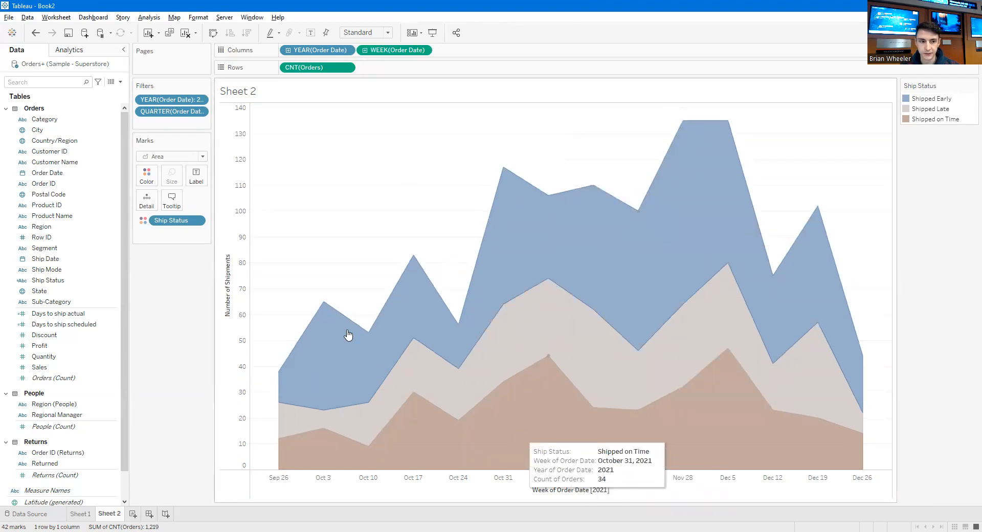